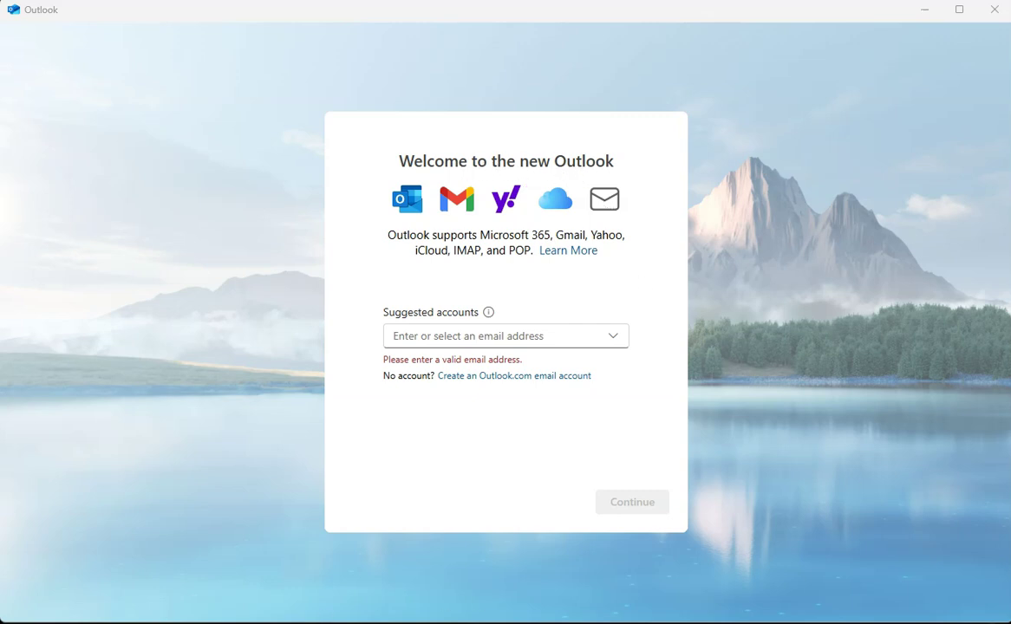
Bring up the Windows Start menu with the installed apps, including Outlook (new).
{"action": "key", "text": "super"}
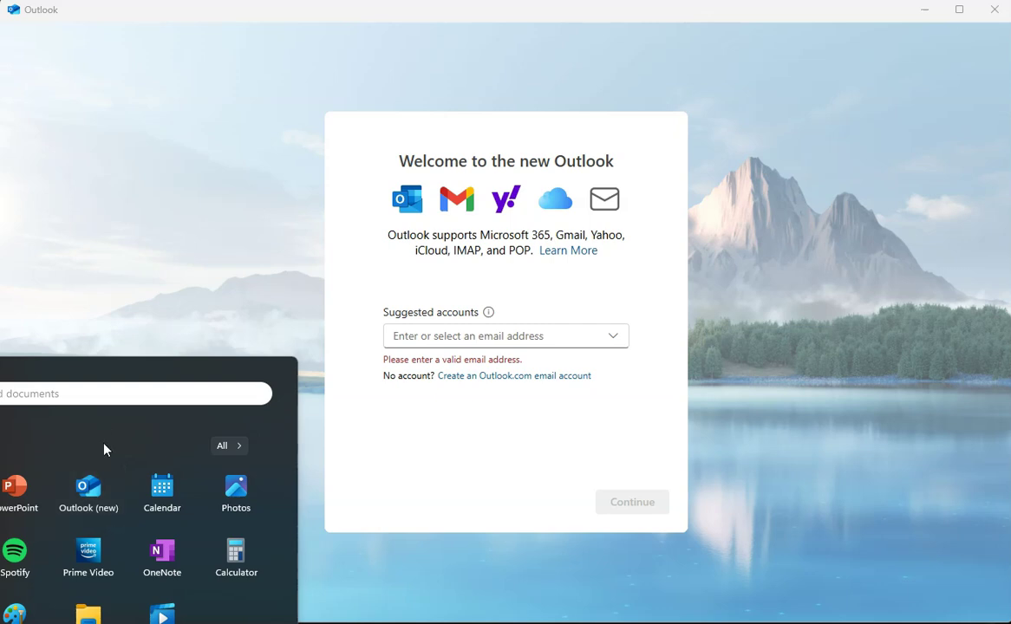
{"action": "left_click", "coordinate": [160, 18]}
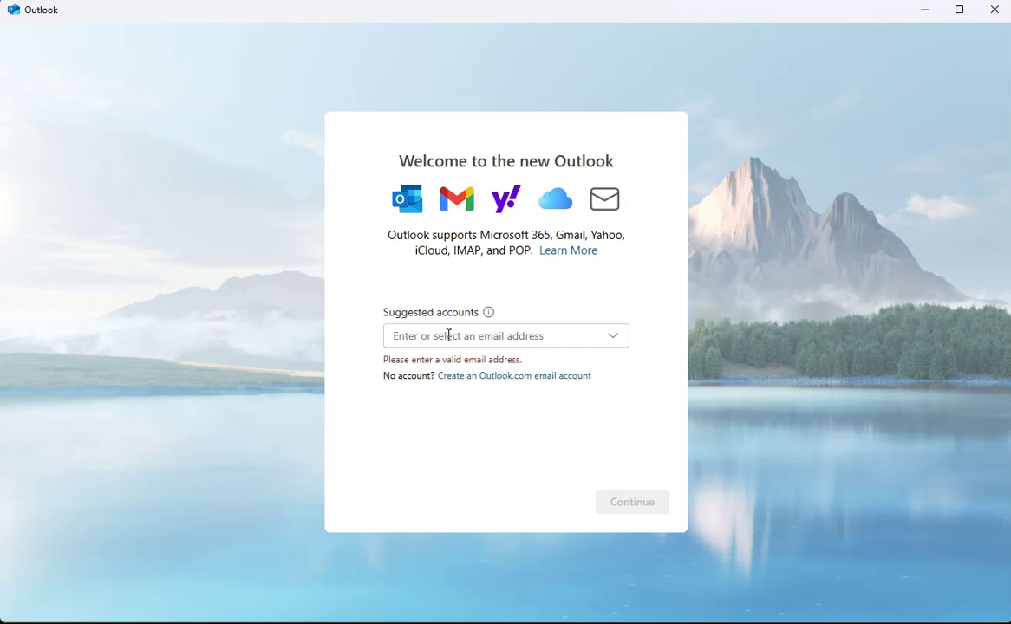
{"action": "left_click", "coordinate": [503, 338]}
{"action": "key", "text": "ctrl+v"}
{"action": "left_click", "coordinate": [560, 312]}
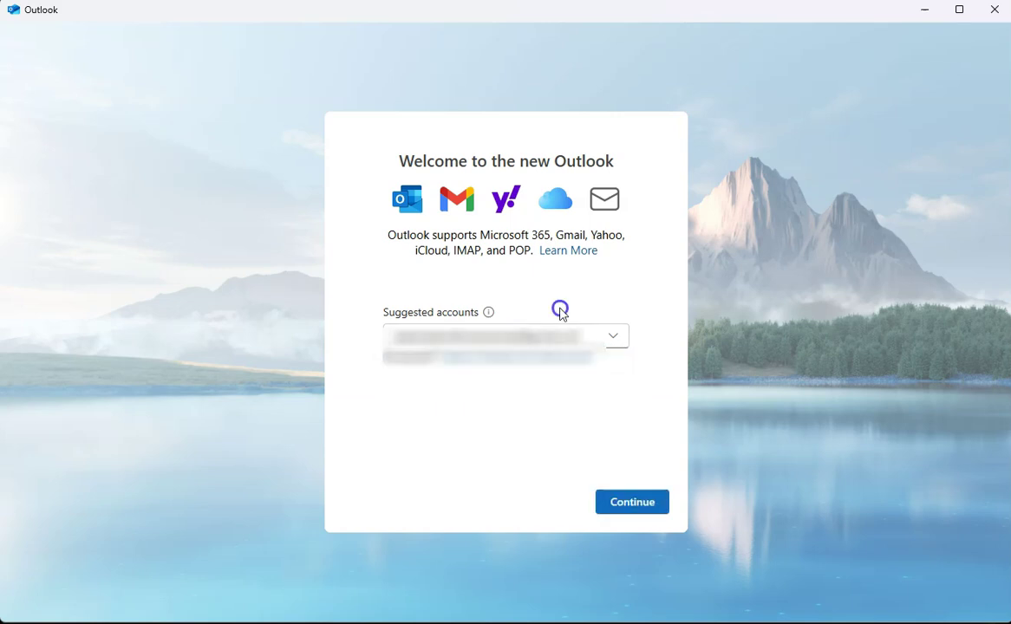
{"action": "left_click", "coordinate": [635, 505]}
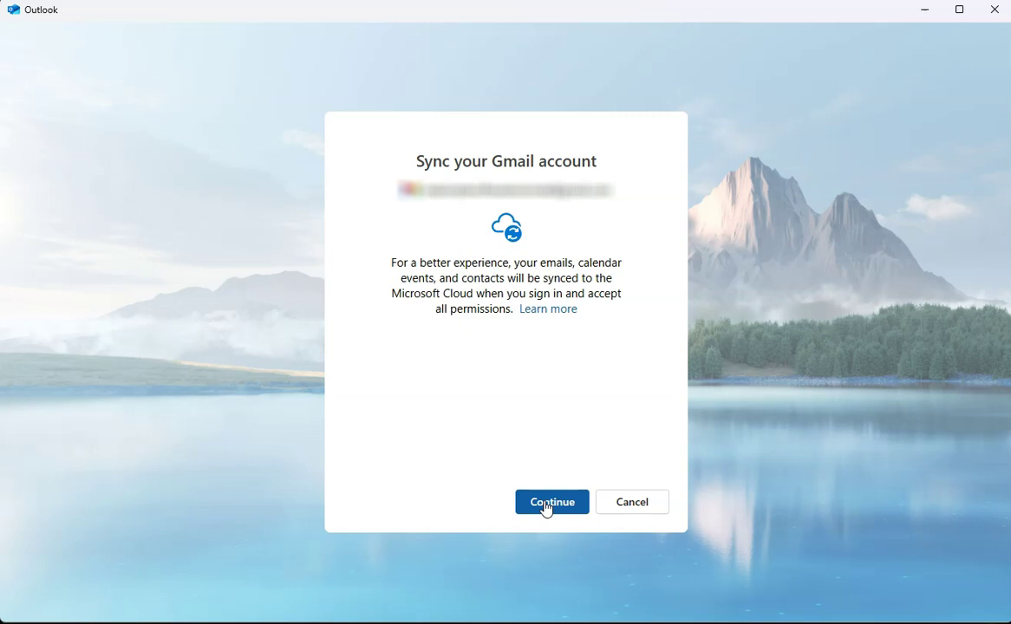
Accept Microsoft Cloud syncing for the Gmail account to start Google sign-in.
{"action": "left_click", "coordinate": [544, 503]}
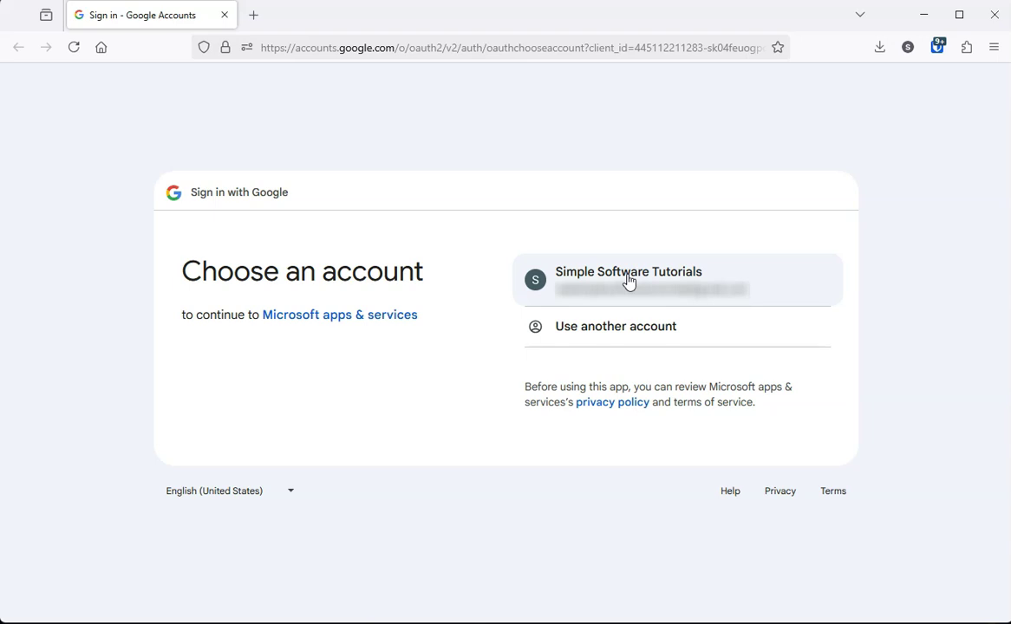
Choose the existing Google account and agree to sign in to Microsoft apps & services.
{"action": "left_click", "coordinate": [635, 278]}
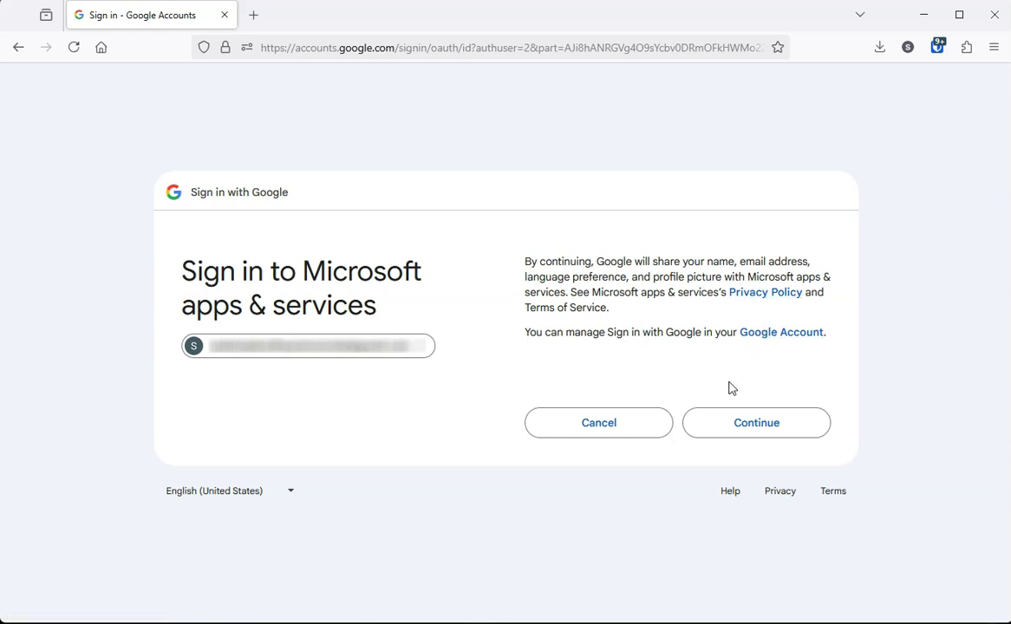
{"action": "left_click", "coordinate": [754, 425]}
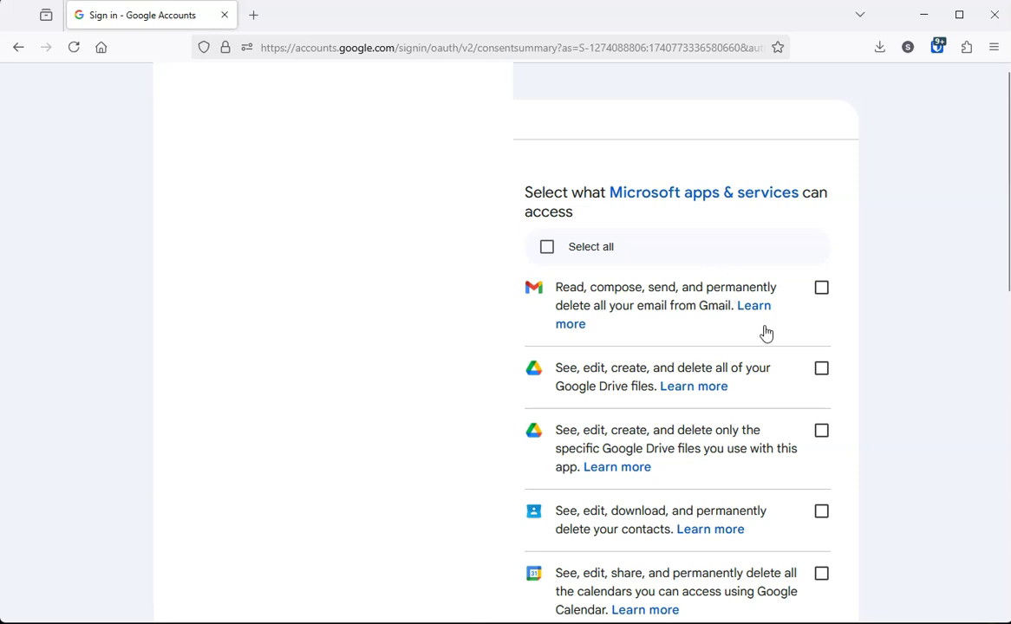
Grant every requested Google permission to Microsoft apps & services with Select all.
{"action": "scroll", "coordinate": [815, 338], "scroll_direction": "down", "scroll_amount": 1}
{"action": "scroll", "coordinate": [806, 338], "scroll_direction": "down", "scroll_amount": 2}
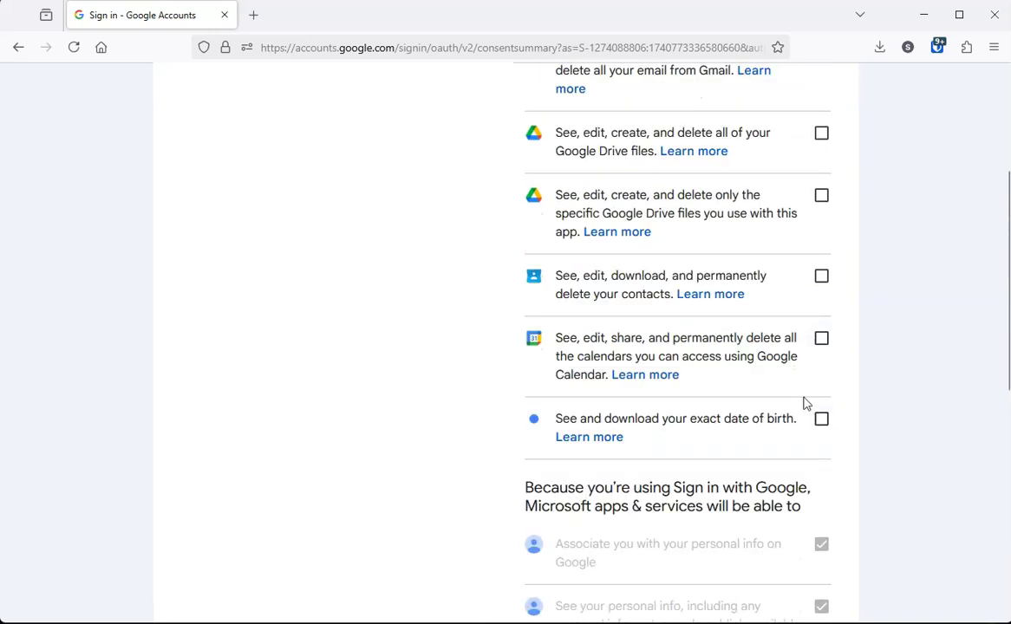
{"action": "scroll", "coordinate": [804, 404], "scroll_direction": "up", "scroll_amount": 3}
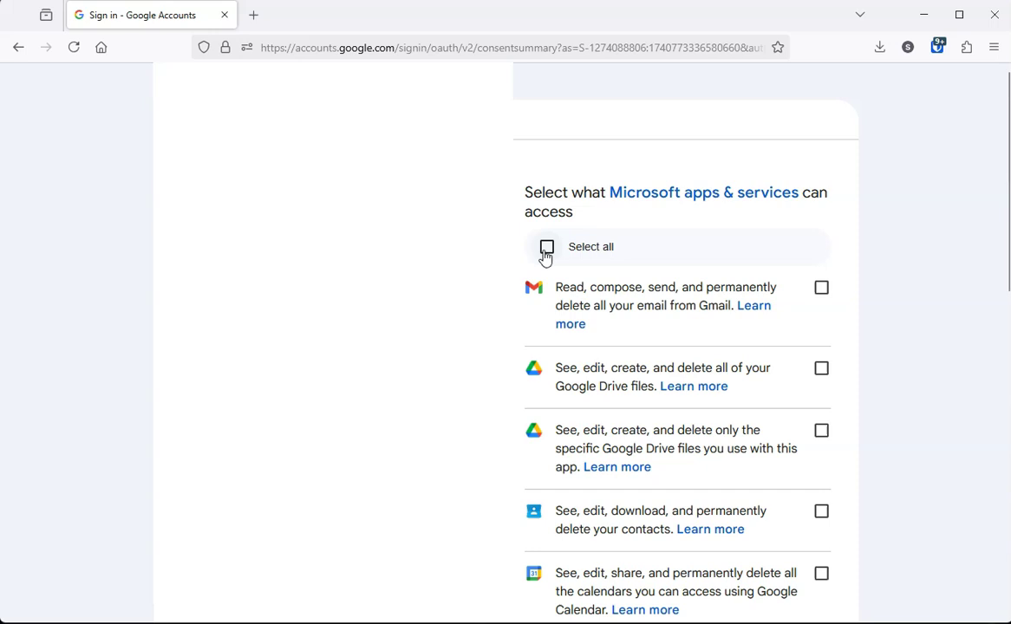
{"action": "left_click", "coordinate": [547, 250]}
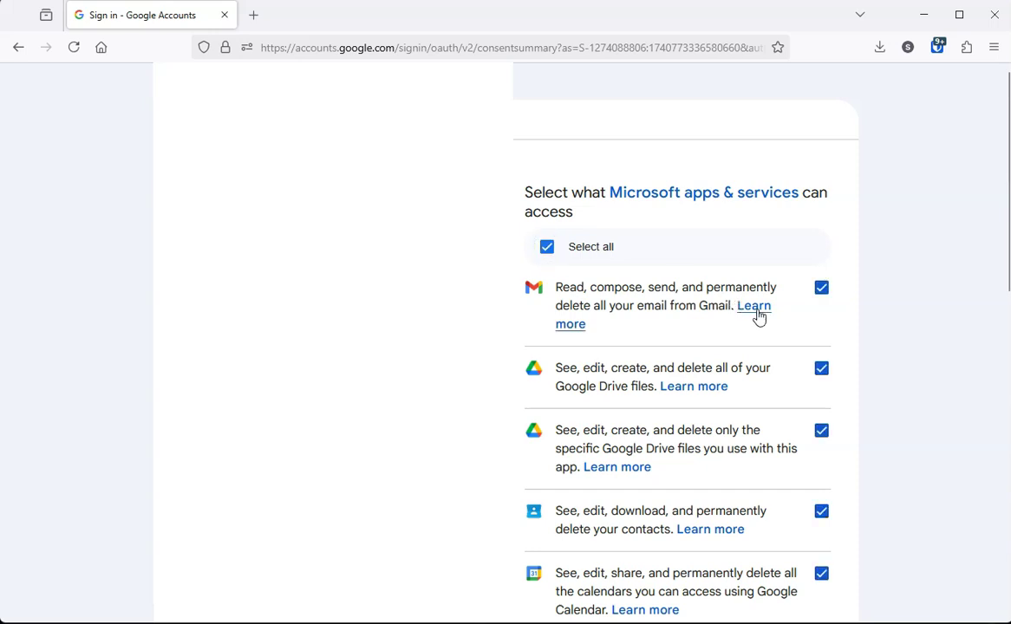
Review the permission list, keeping full Google Drive access ticked, and submit the consent.
{"action": "scroll", "coordinate": [759, 318], "scroll_direction": "down", "scroll_amount": 1}
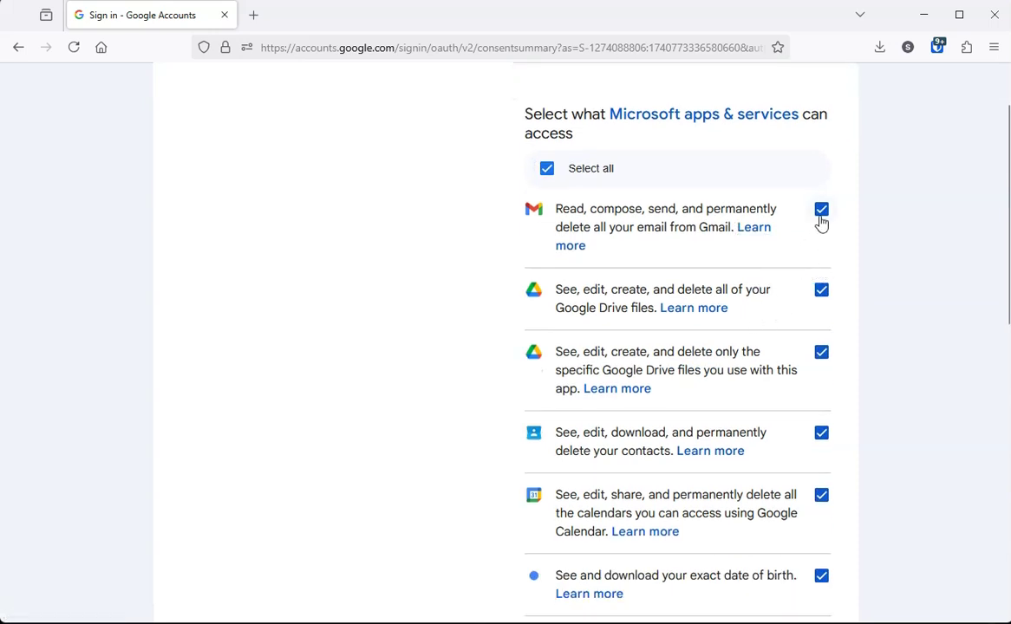
{"action": "left_click", "coordinate": [821, 291]}
{"action": "left_click", "coordinate": [823, 291]}
{"action": "scroll", "coordinate": [824, 291], "scroll_direction": "down", "scroll_amount": 3}
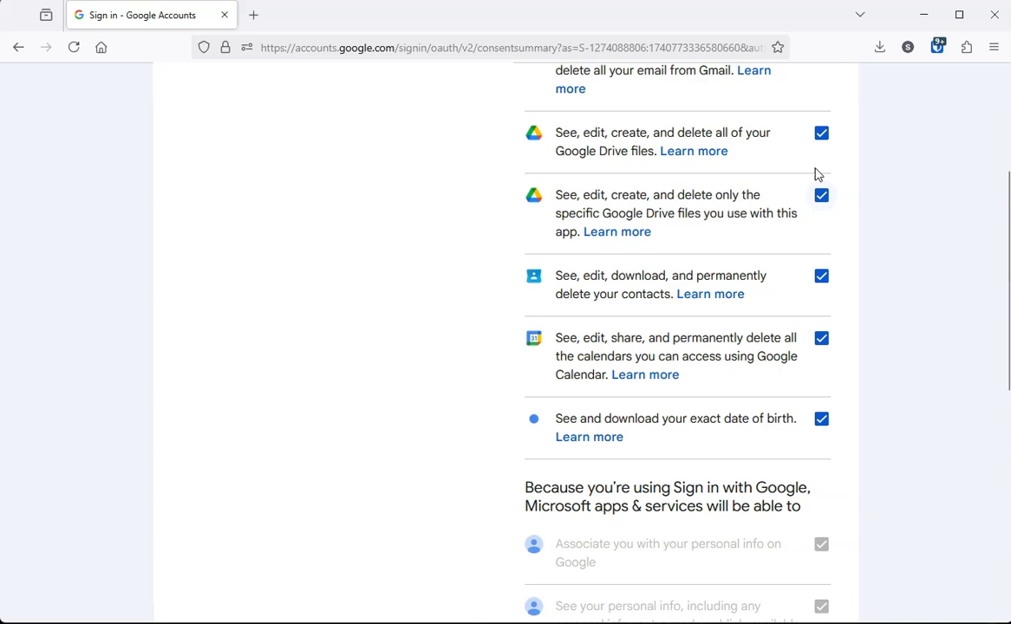
{"action": "scroll", "coordinate": [779, 205], "scroll_direction": "down", "scroll_amount": 6}
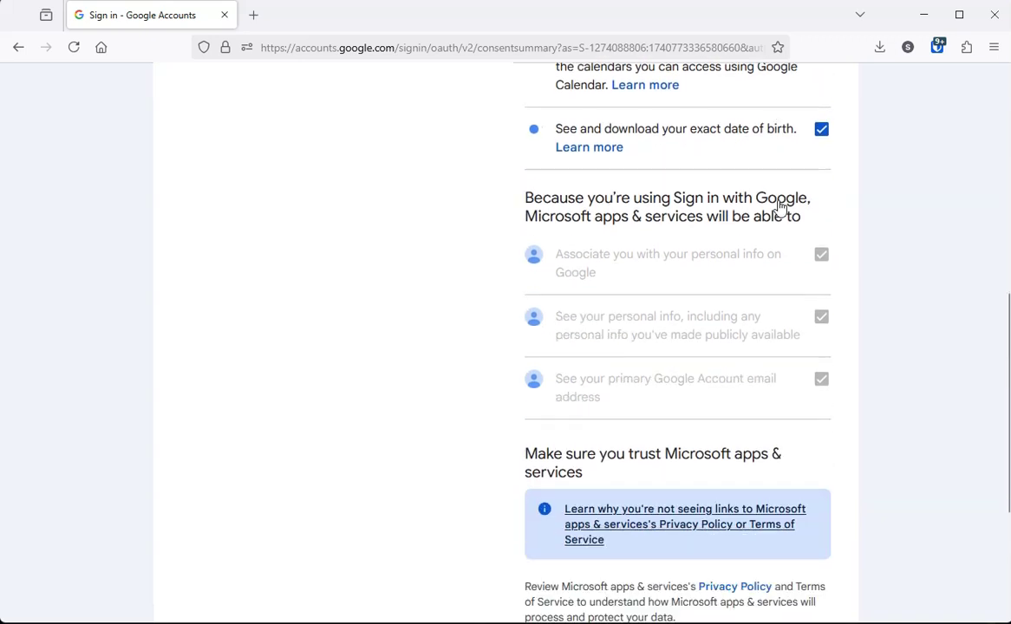
{"action": "scroll", "coordinate": [779, 203], "scroll_direction": "down", "scroll_amount": 1}
{"action": "scroll", "coordinate": [777, 205], "scroll_direction": "up", "scroll_amount": 2}
{"action": "scroll", "coordinate": [778, 207], "scroll_direction": "down", "scroll_amount": 5}
{"action": "scroll", "coordinate": [778, 206], "scroll_direction": "down", "scroll_amount": 1}
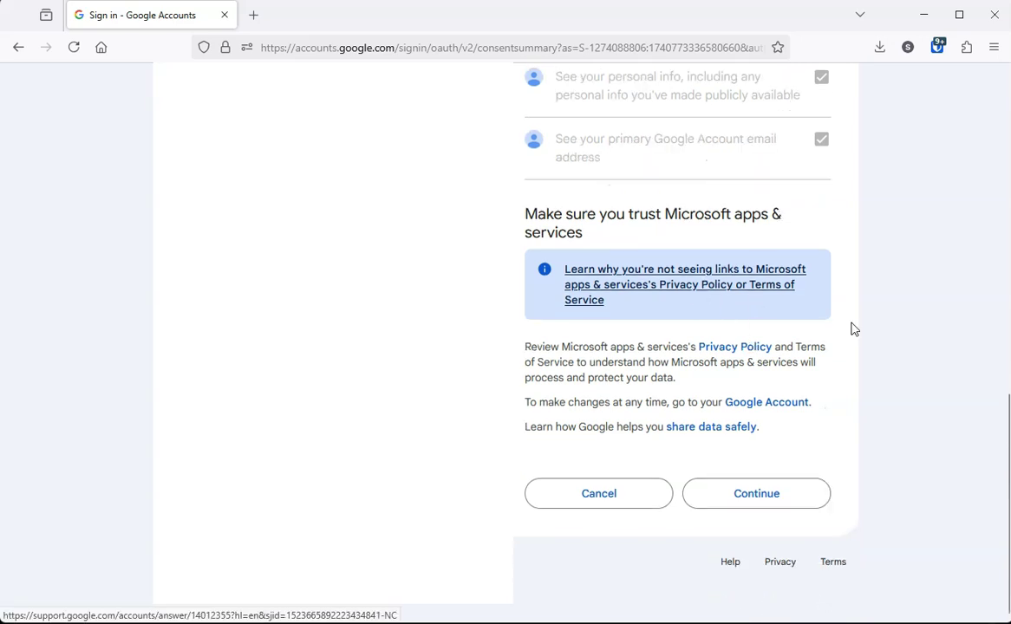
{"action": "left_click", "coordinate": [767, 494]}
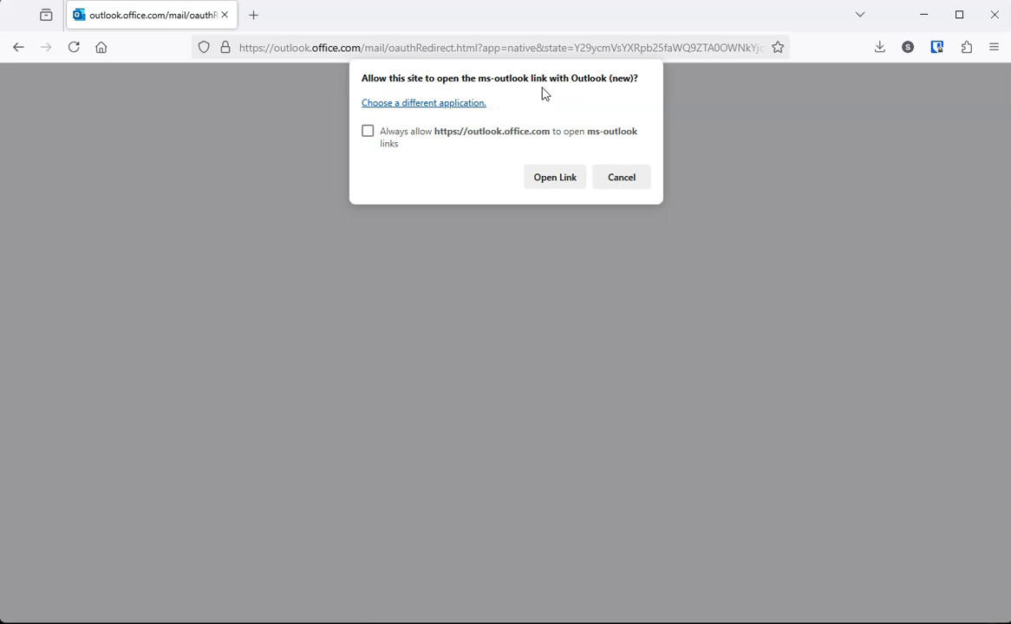
Always allow outlook.office.com to open ms-outlook links and hand sign-in back to Outlook.
{"action": "left_click", "coordinate": [368, 132]}
{"action": "left_click", "coordinate": [560, 181]}
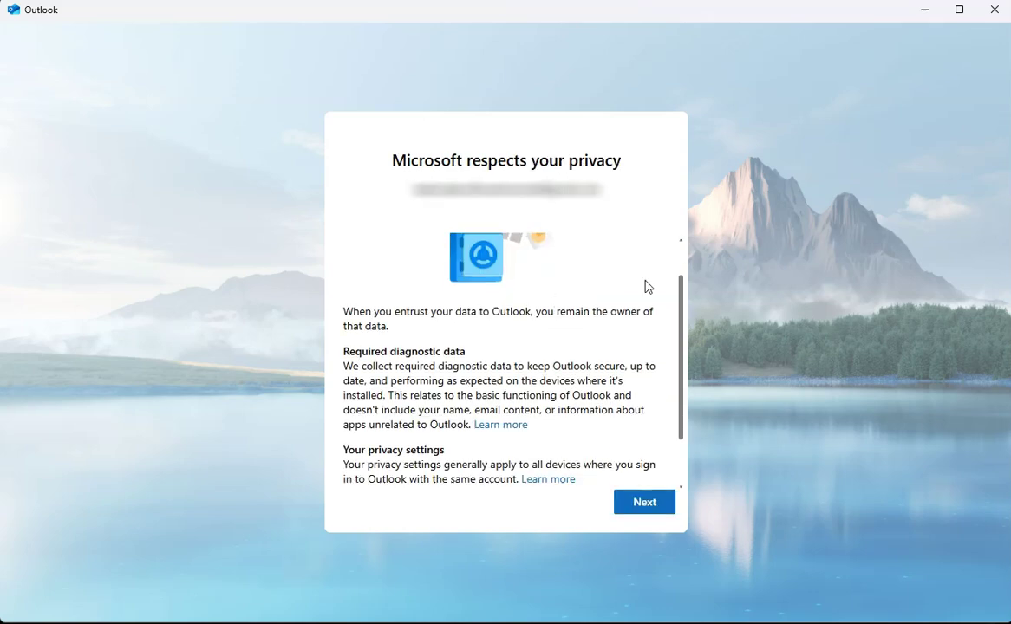
Read through the Microsoft respects your privacy notice and move past it.
{"action": "scroll", "coordinate": [646, 286], "scroll_direction": "down", "scroll_amount": 2}
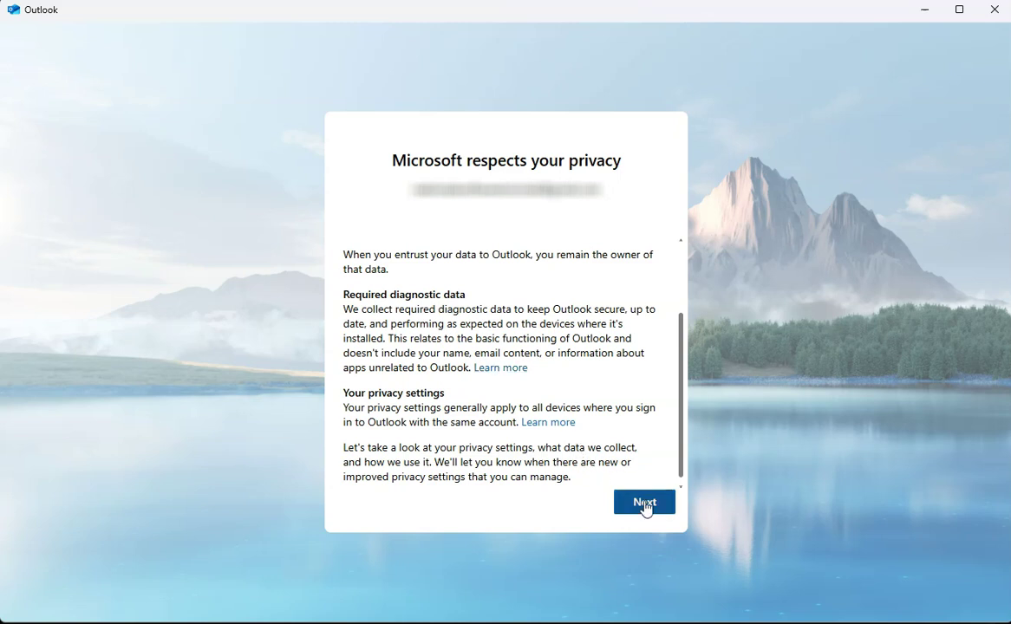
{"action": "left_click", "coordinate": [644, 505]}
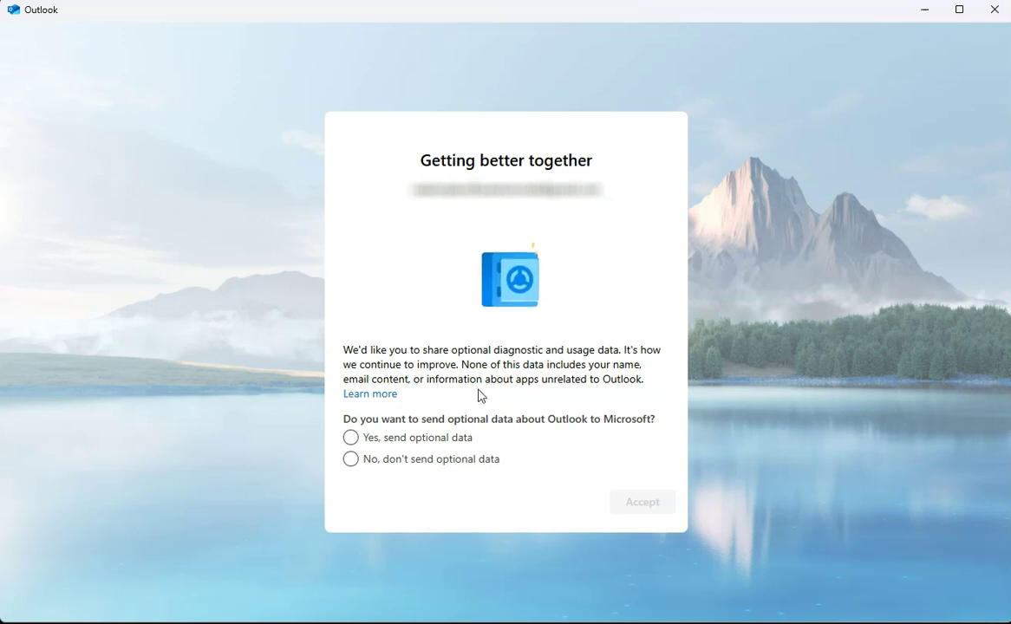
Choose 'No, don't send optional data' and accept the diagnostic data choice.
{"action": "left_click", "coordinate": [359, 463]}
{"action": "left_click", "coordinate": [351, 459]}
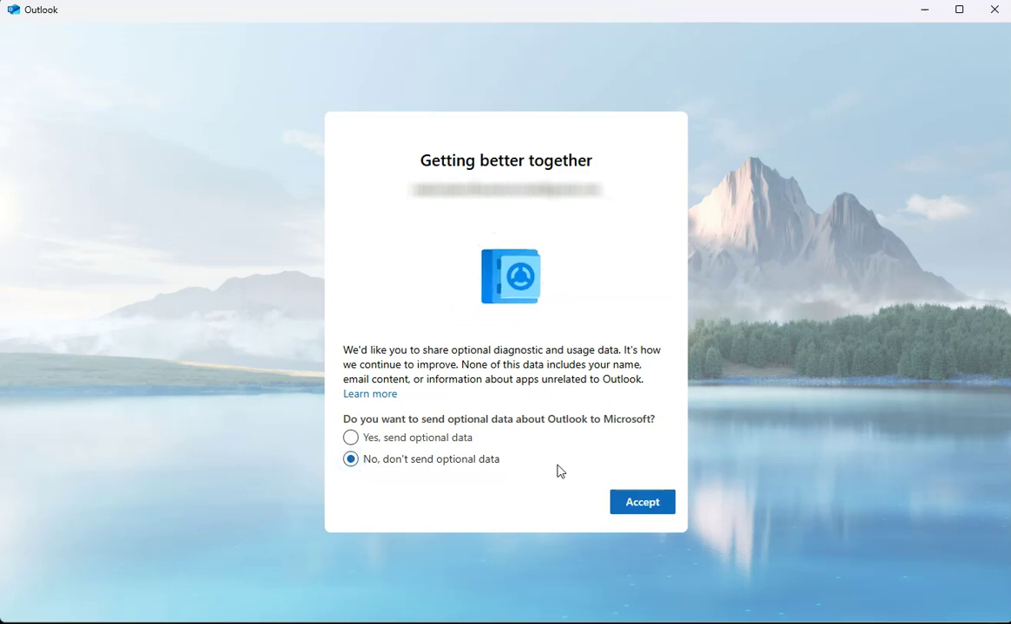
{"action": "left_click", "coordinate": [646, 504]}
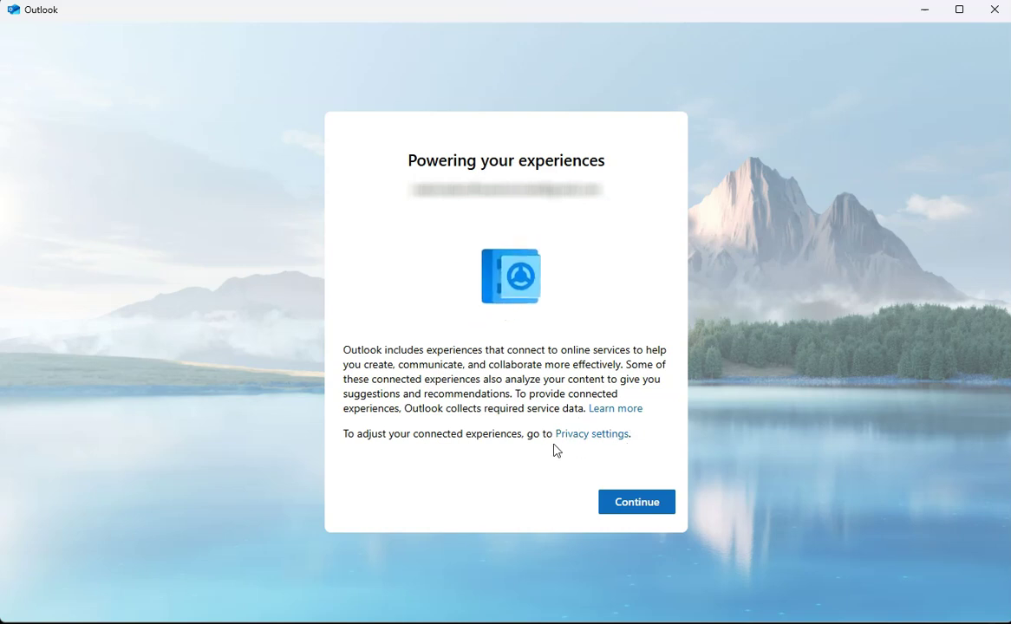
Acknowledge the Powering your experiences connected-experiences notice.
{"action": "left_click", "coordinate": [638, 504]}
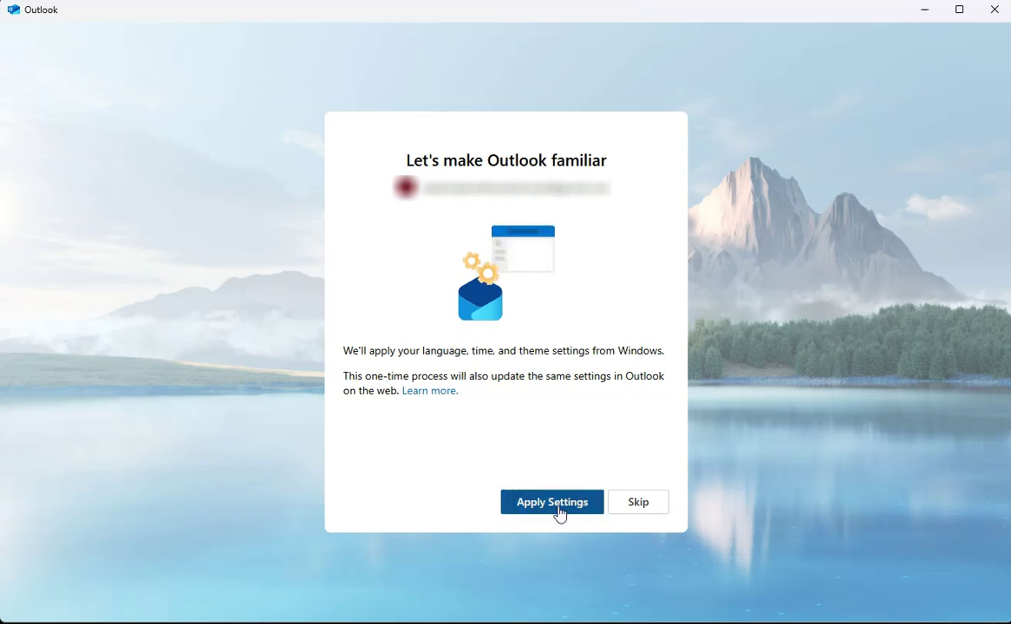
Apply the Windows language, time and theme settings to Outlook.
{"action": "left_click", "coordinate": [553, 503]}
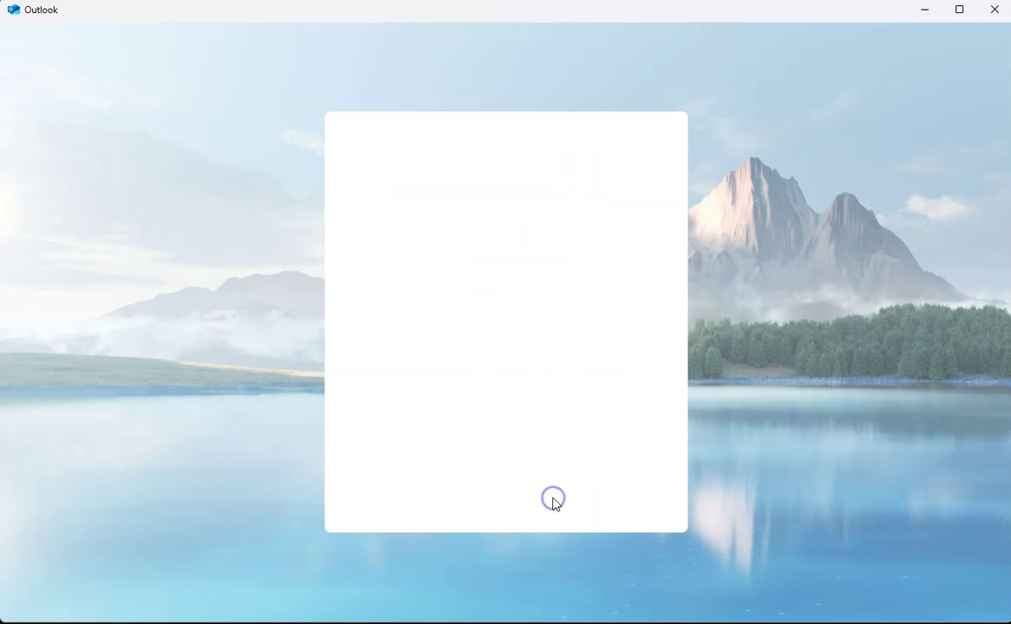